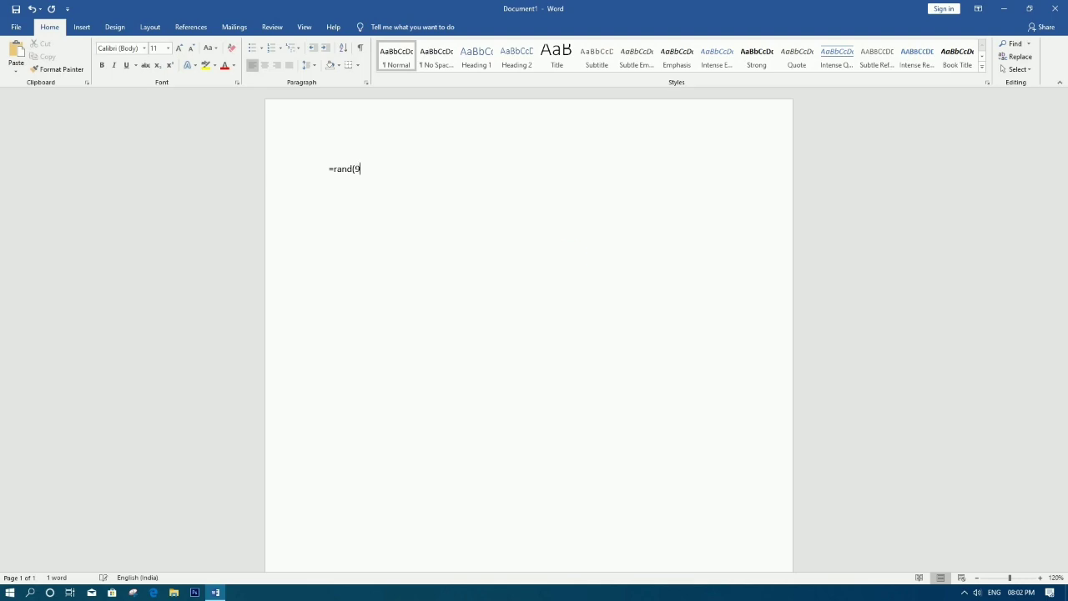
Step: Fill the document with sample text using =rand(9) and add the title line "Brain Technology" above it
type(")")
key("Return")
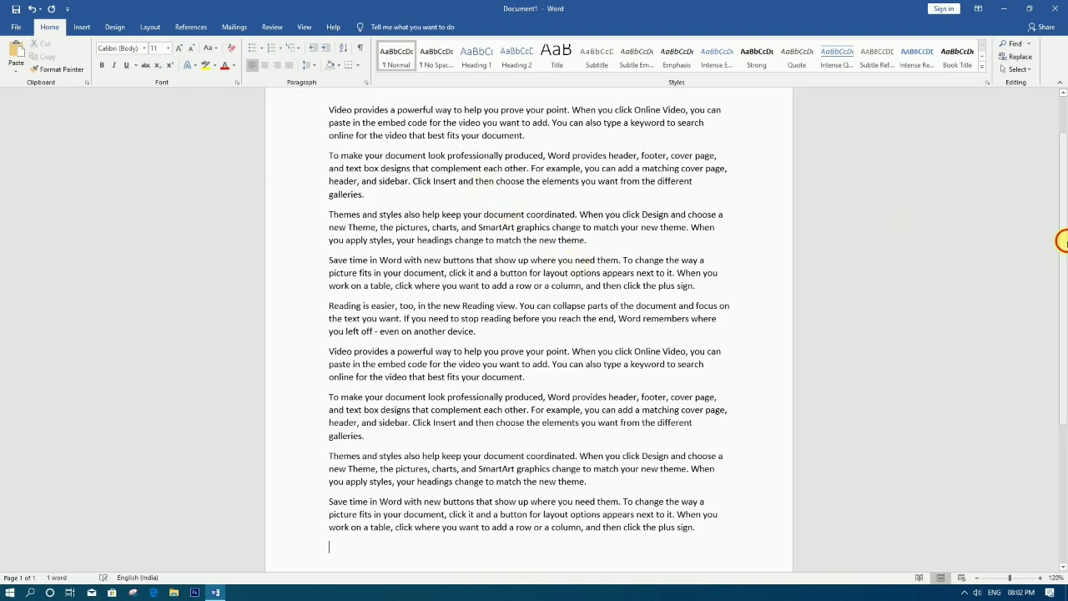
scroll(779, 178, "up", 2)
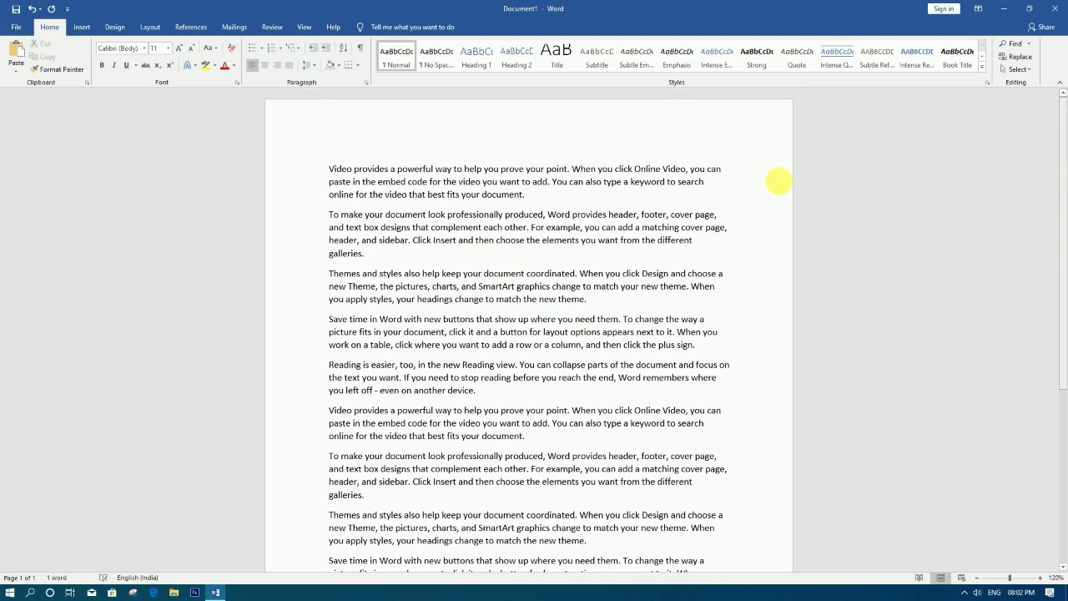
left_click(332, 170)
key("Return")
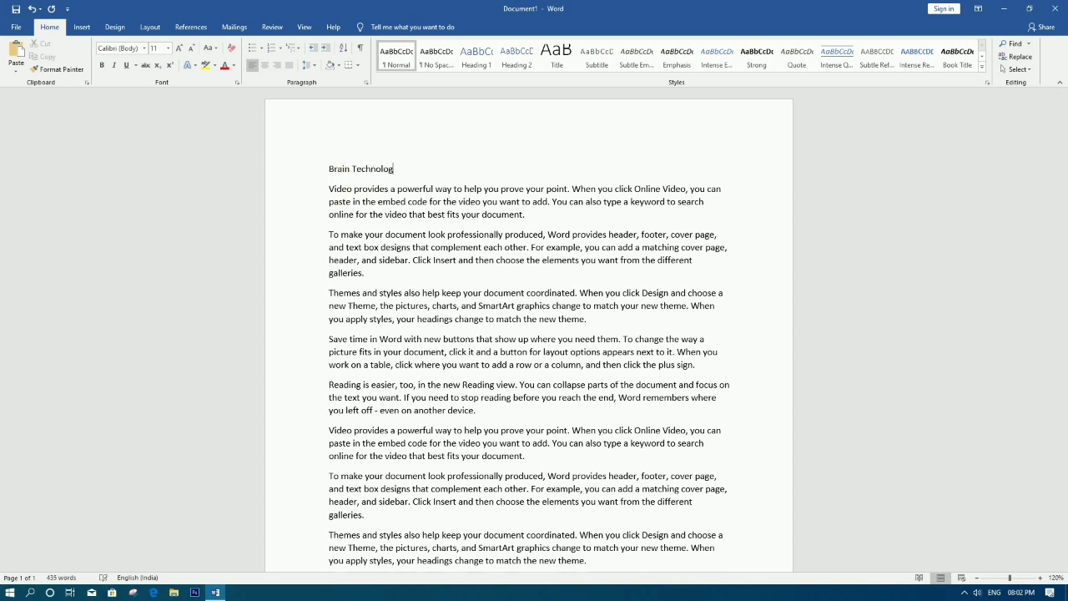
Step: Centre the title "Brain Technology" and enlarge its font by seven size increments
left_click_drag(418, 169, 303, 172)
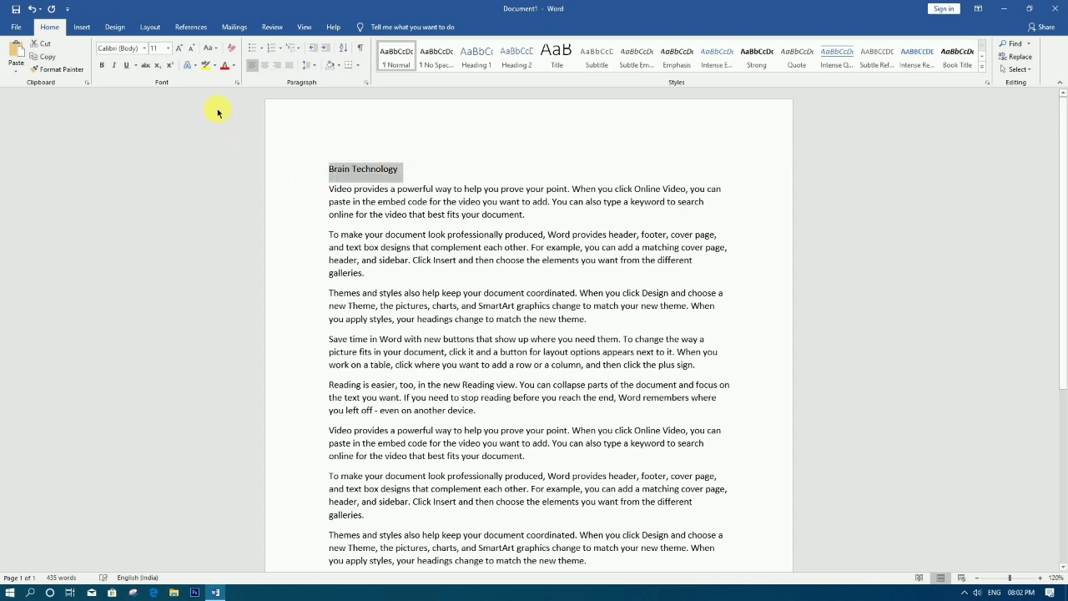
left_click(263, 68)
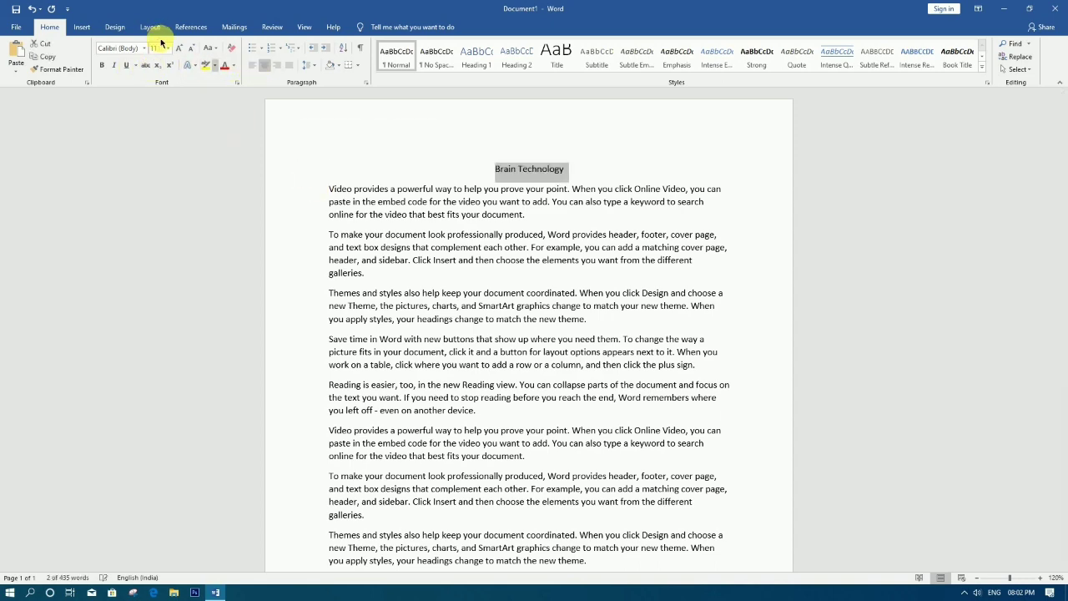
left_click(180, 48)
left_click(181, 49)
left_click(180, 48)
left_click(180, 49)
left_click(180, 48)
left_click(180, 48)
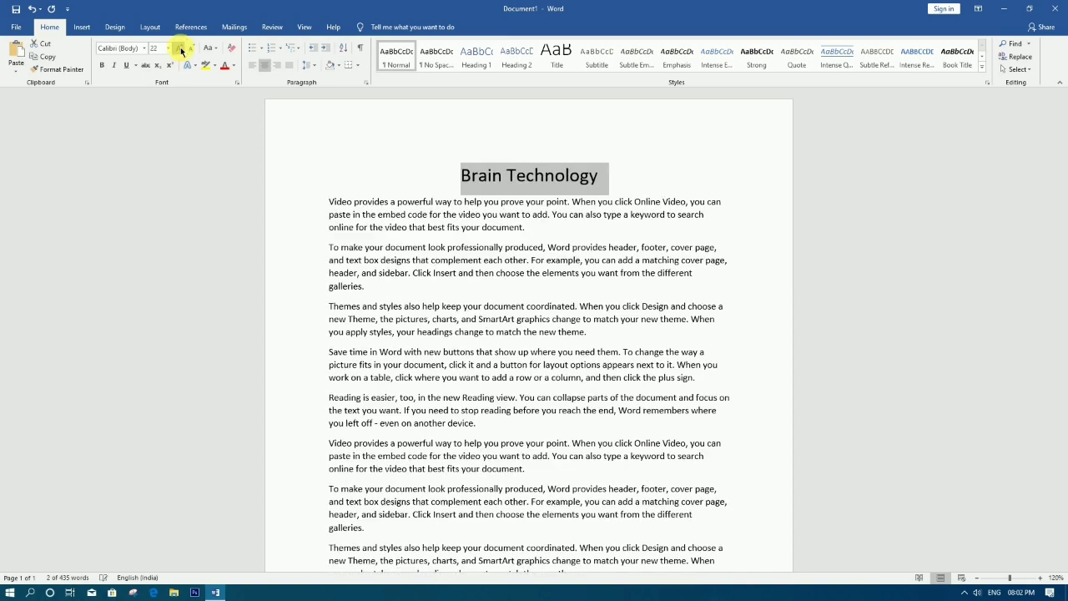
left_click(181, 48)
left_click(451, 251)
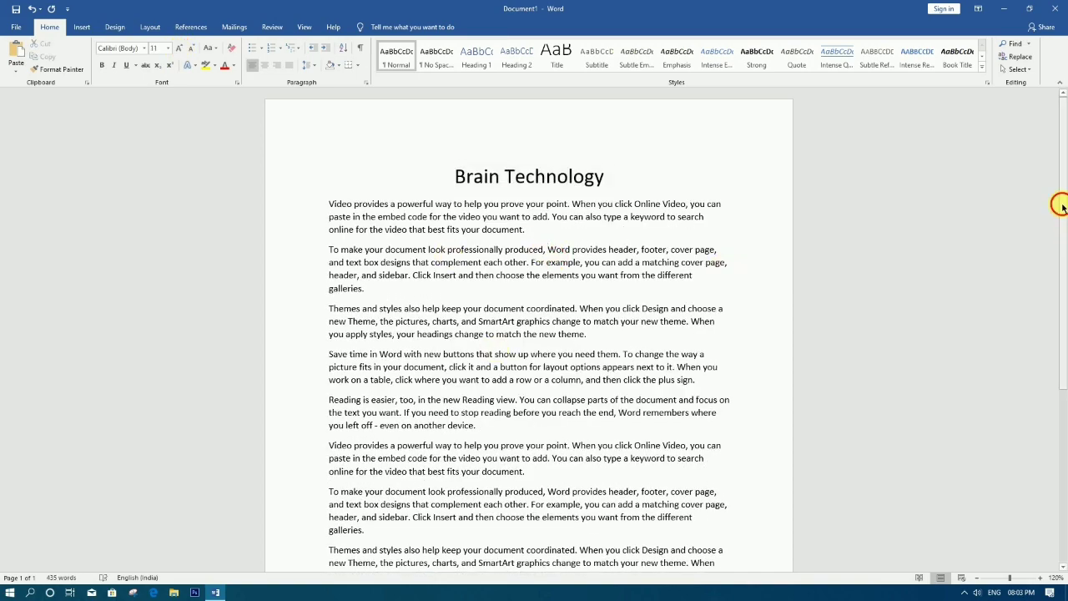
Step: Start a custom text watermark for the page and set its text to "BRAIN TECHNOLOGY"
left_click_drag(1059, 207, 1057, 235)
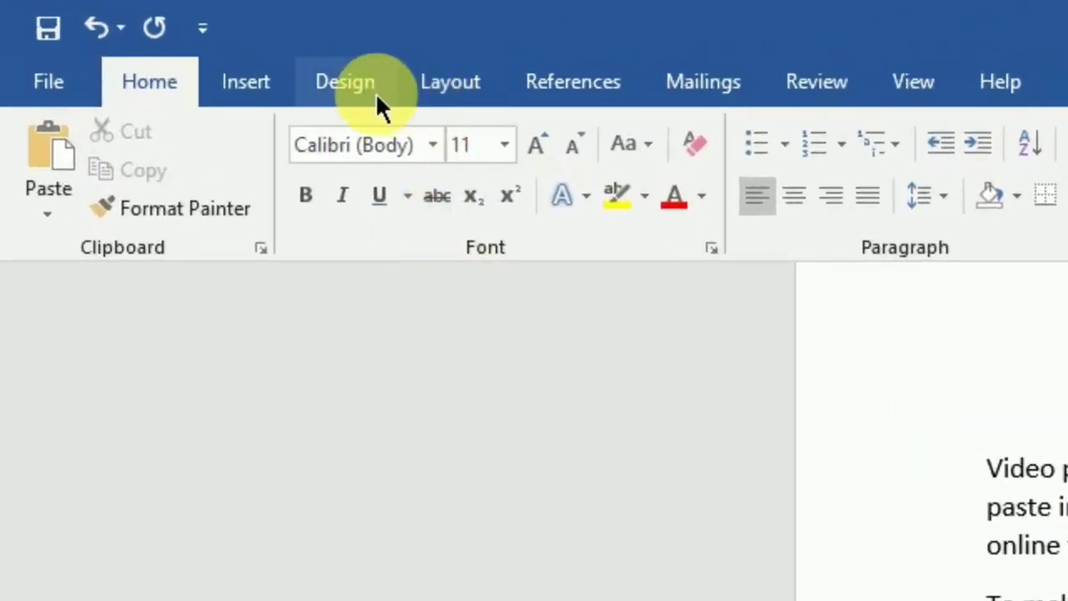
left_click(376, 93)
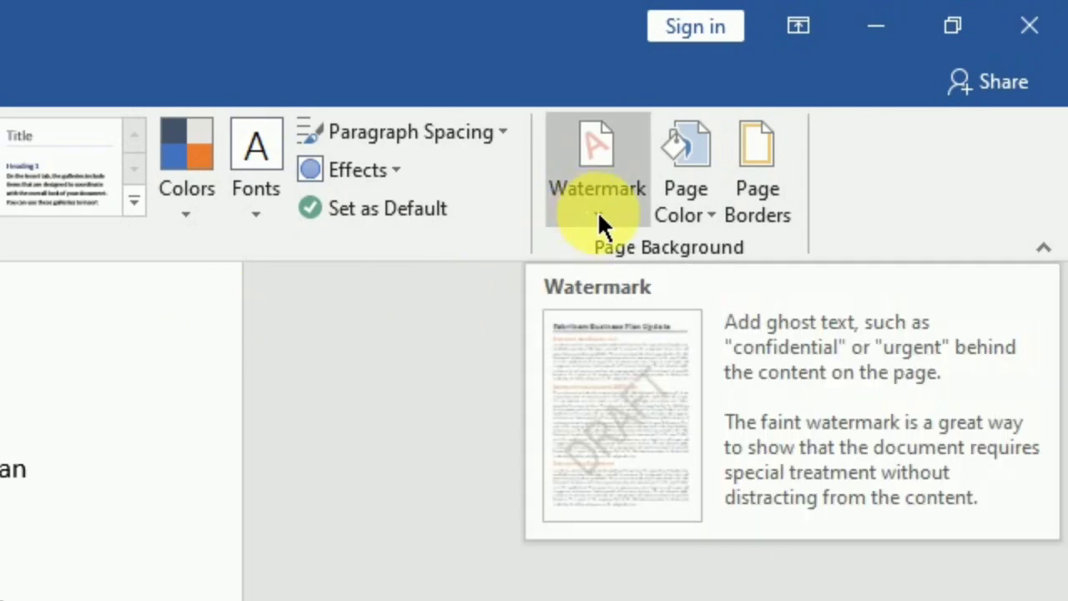
left_click(598, 210)
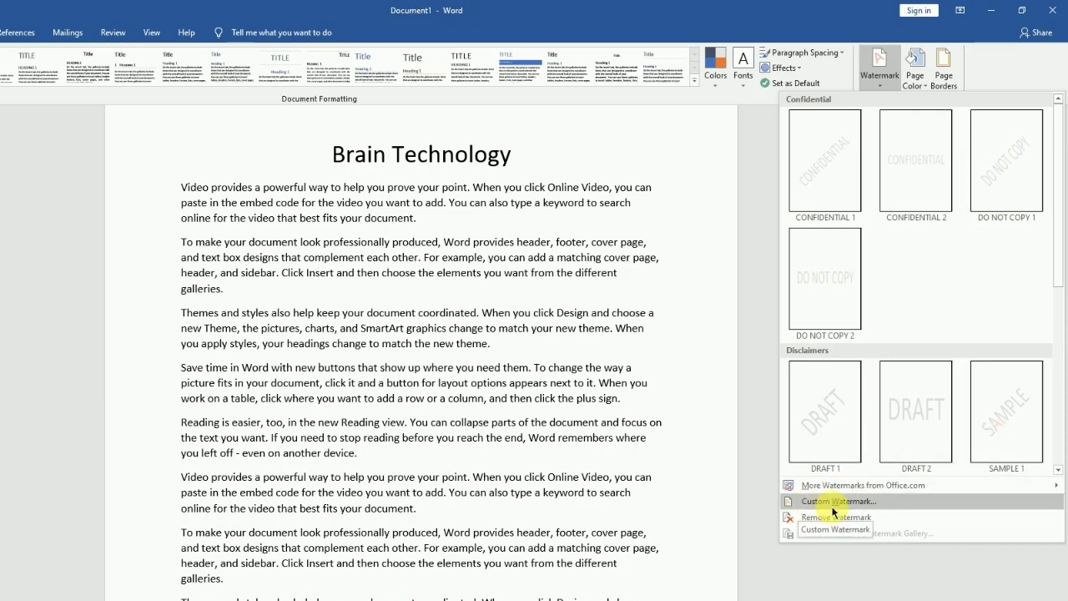
left_click(899, 501)
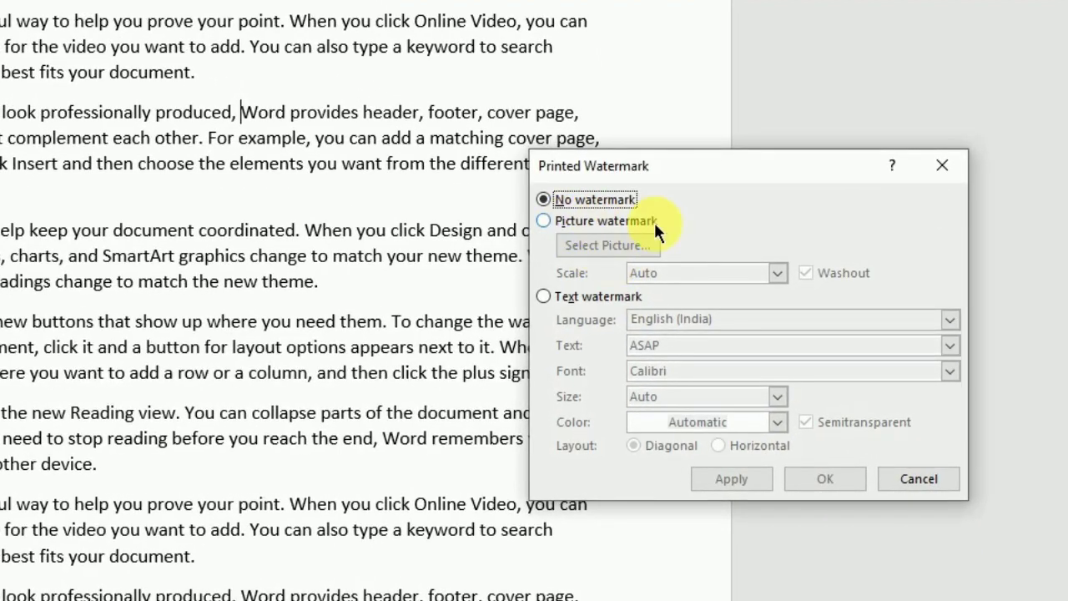
left_click(543, 297)
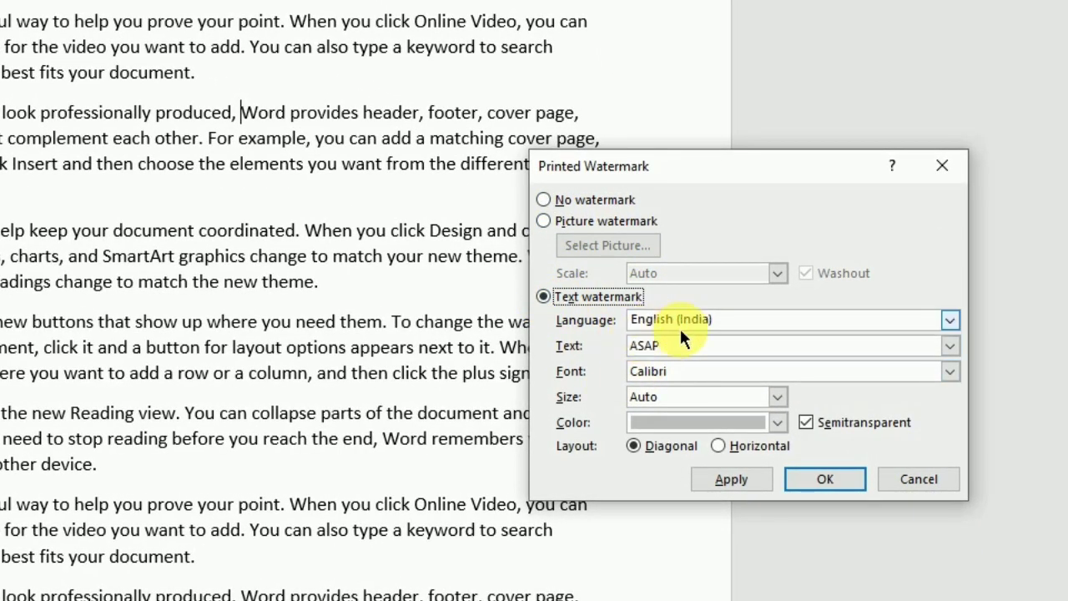
left_click(687, 357)
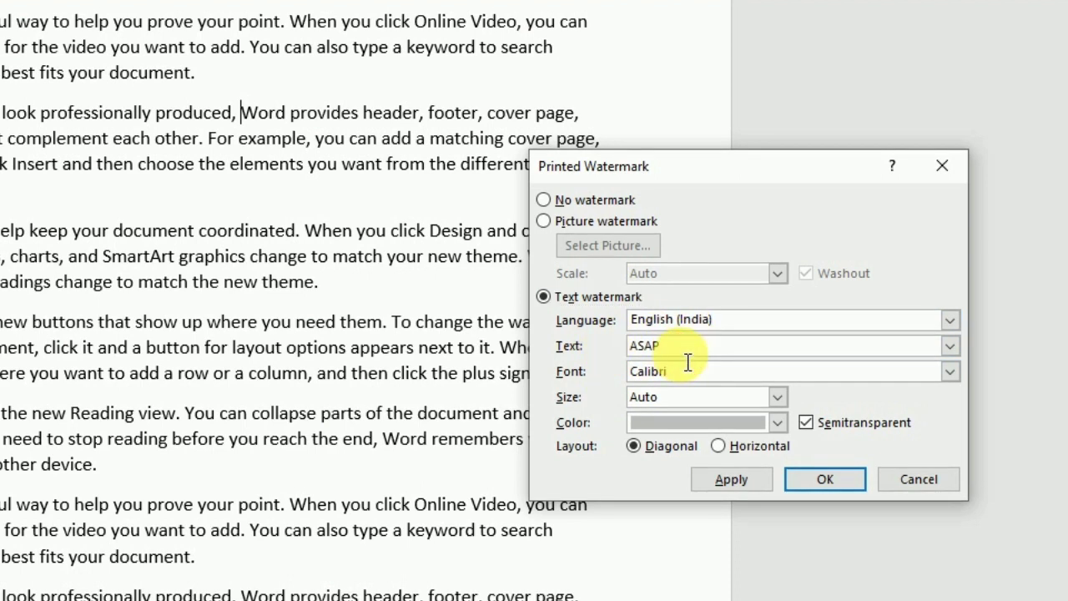
key("BackSpace")
key("BackSpace")
key("BackSpace")
key("BackSpace")
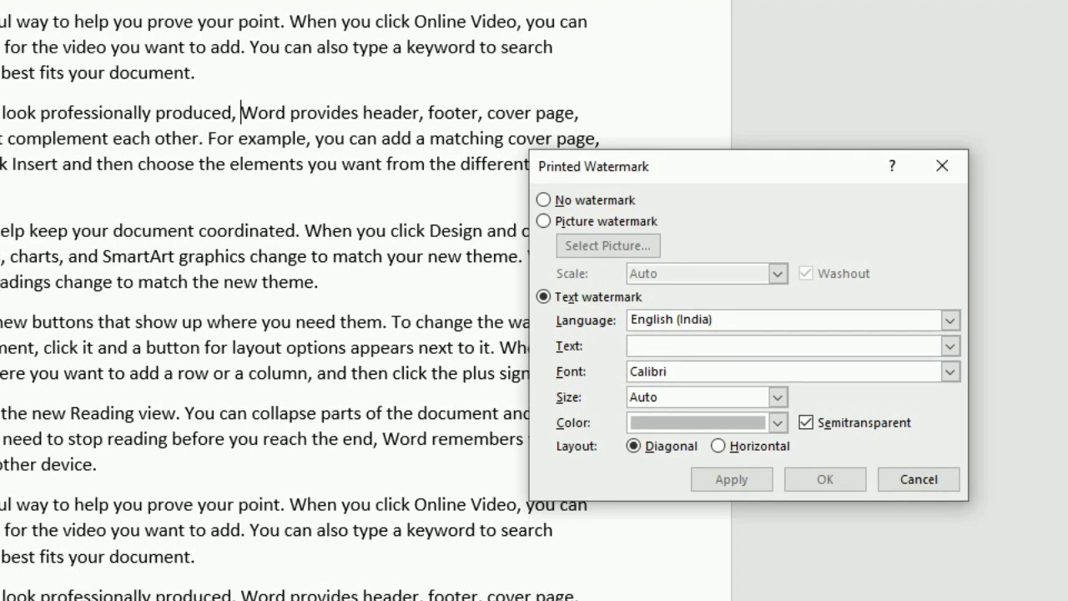
type("BRAIN TECHNOLOGY")
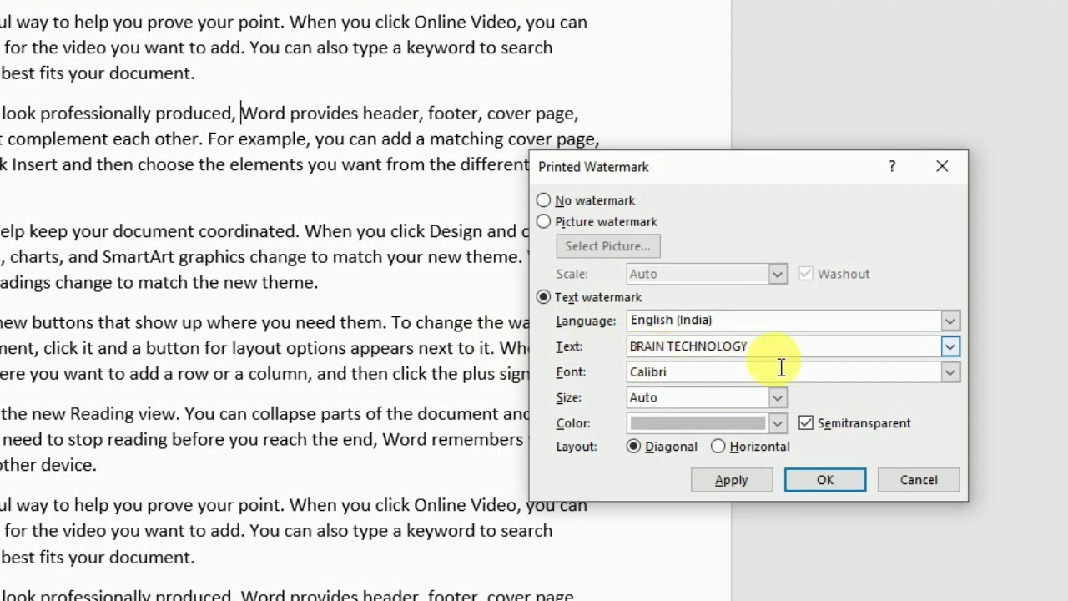
Step: Apply the text watermark in Calibri at Auto size, coloured blue, with the semitransparent diagonal layout
left_click(949, 372)
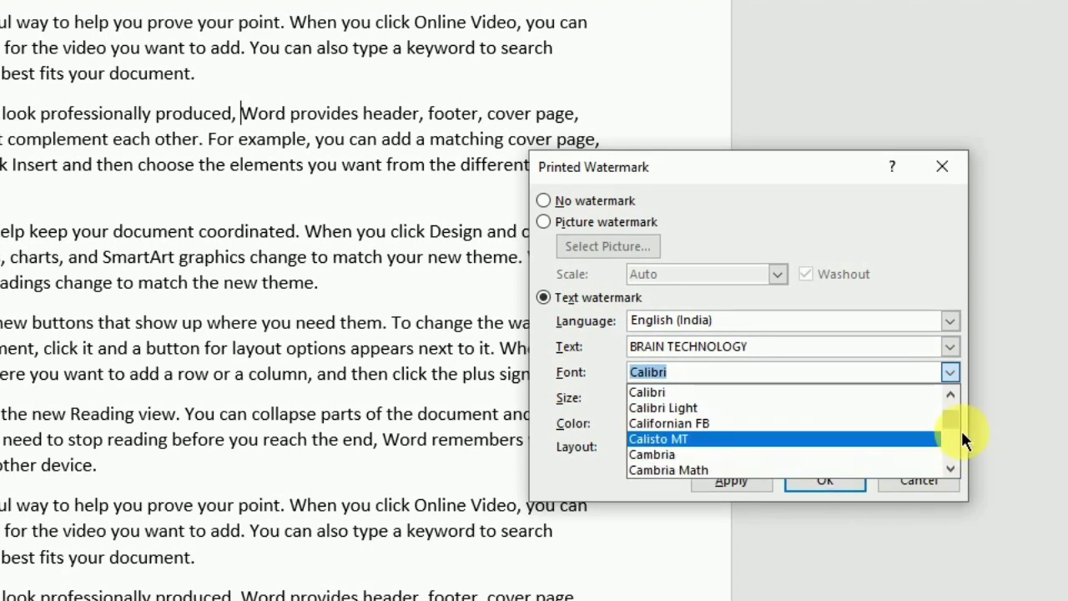
left_click_drag(953, 424, 954, 393)
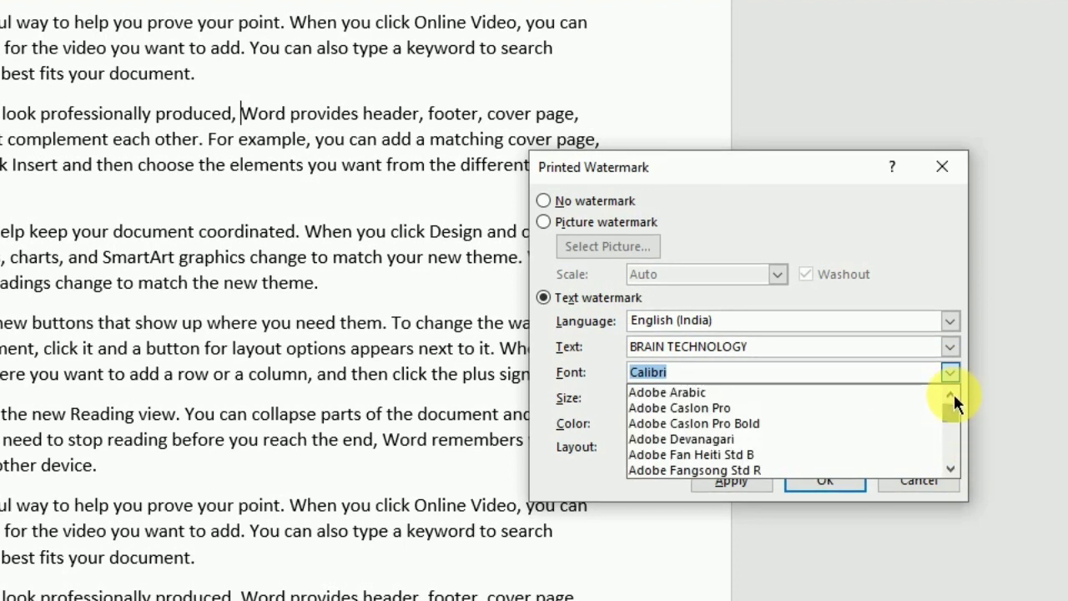
left_click(951, 373)
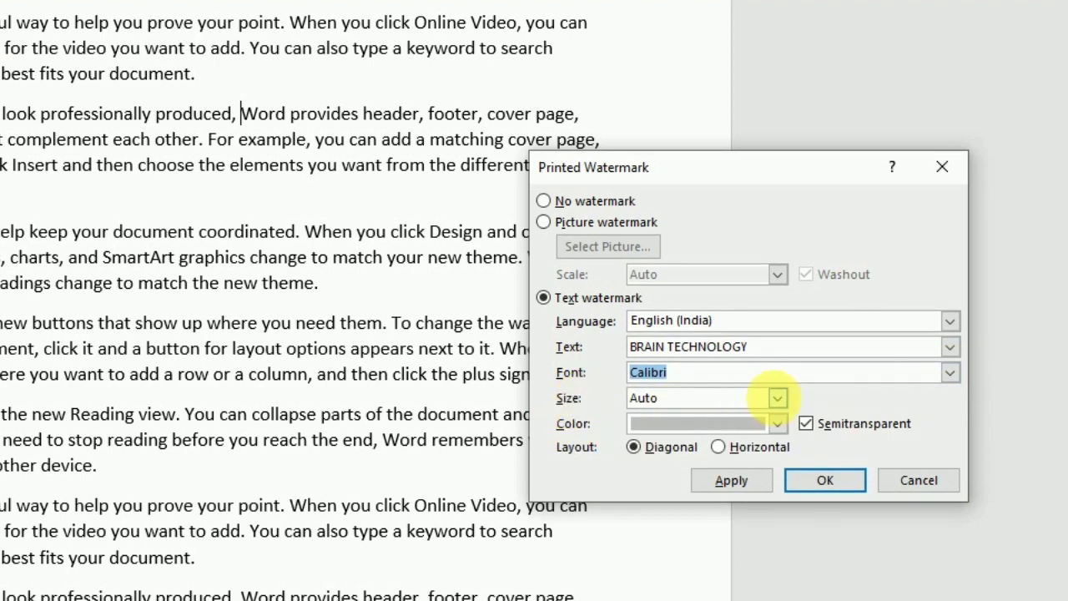
left_click(776, 398)
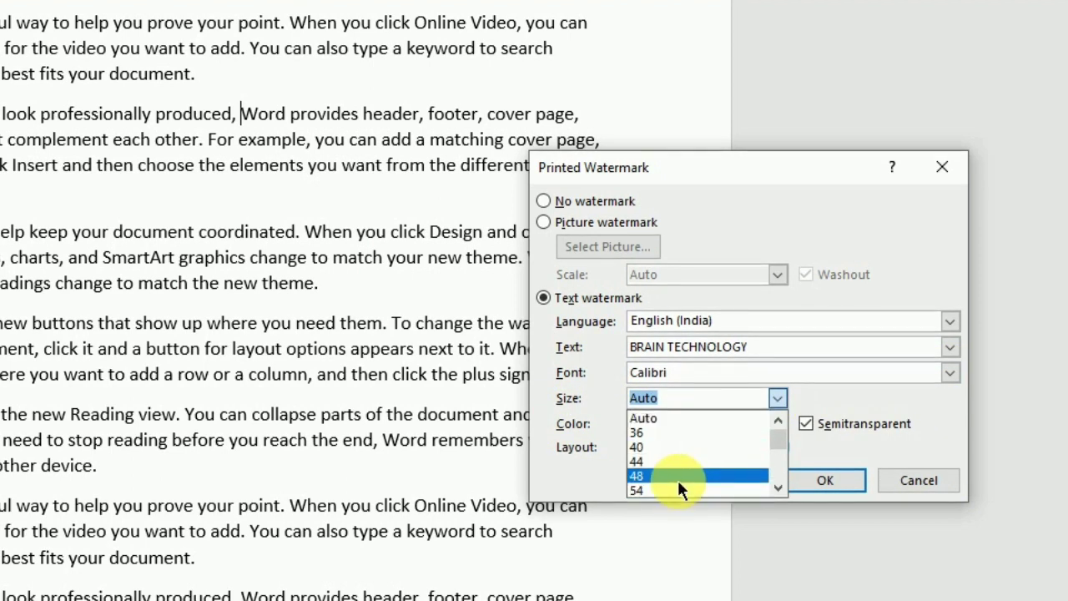
left_click(640, 418)
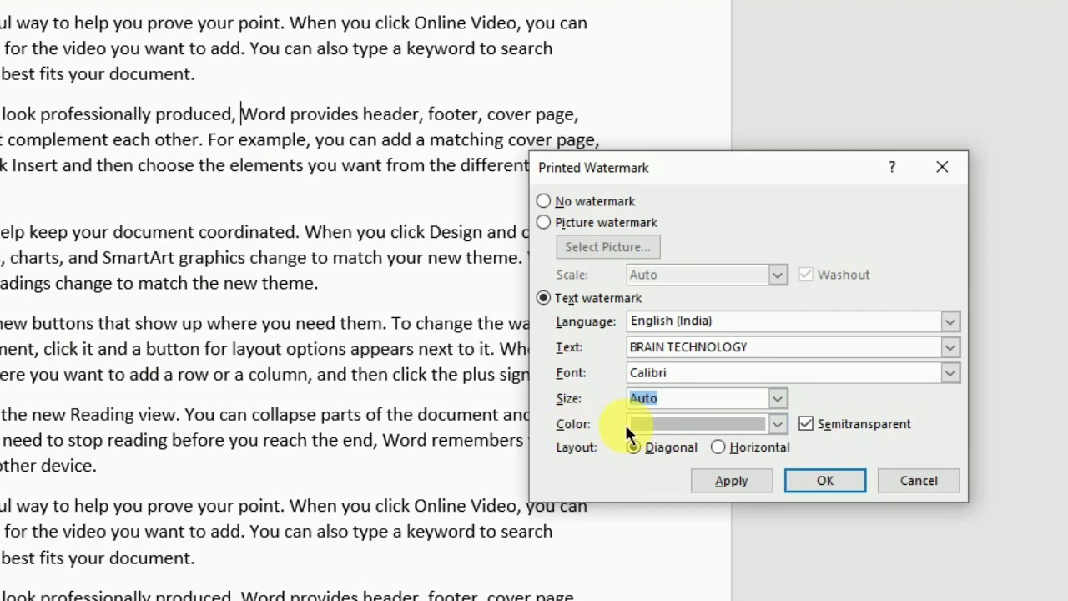
left_click(721, 423)
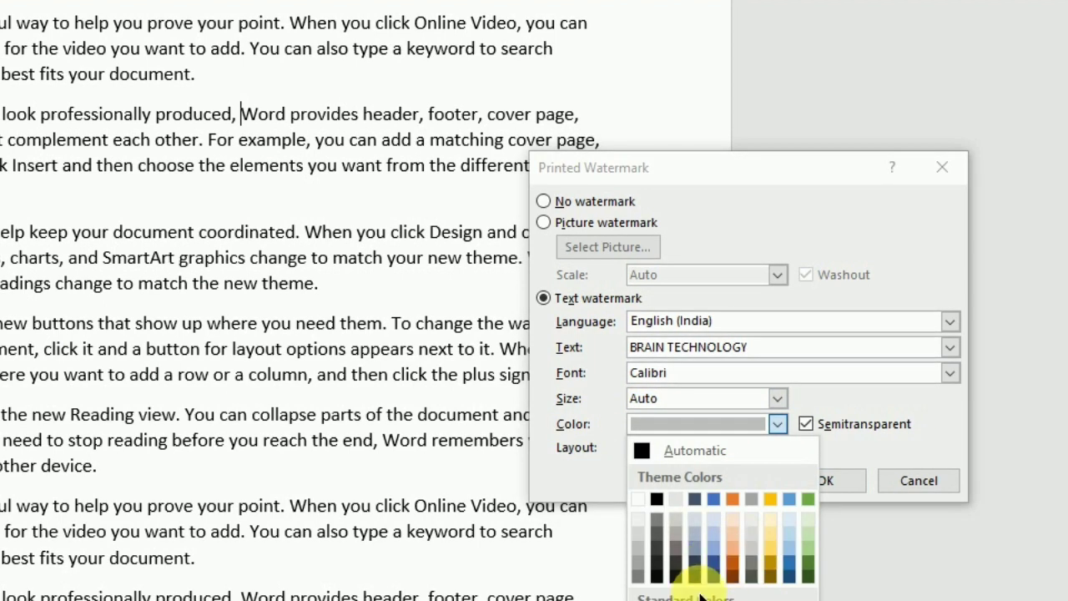
left_click(788, 569)
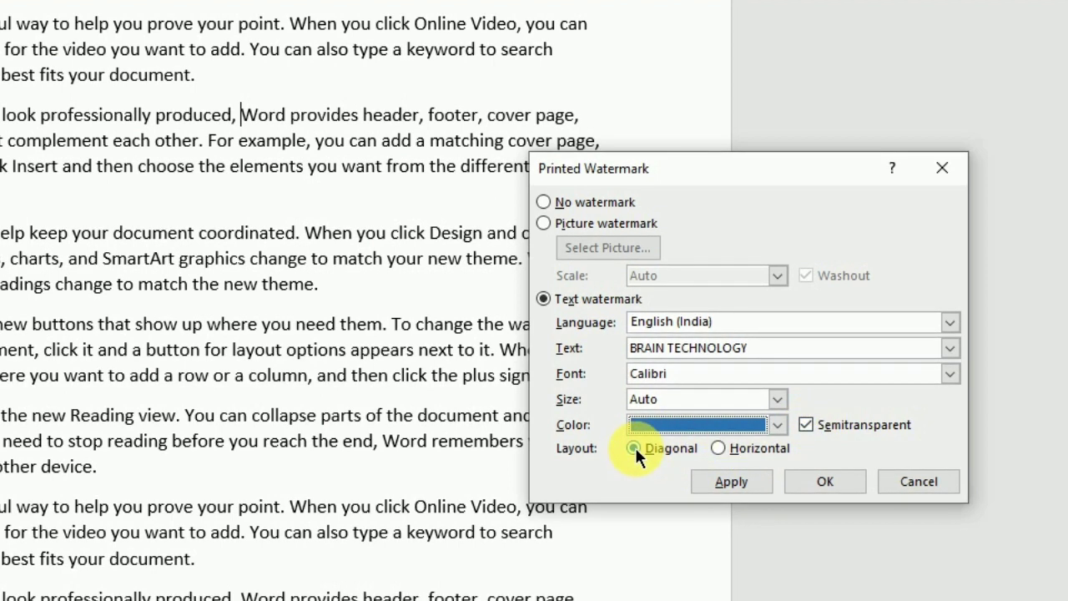
left_click(723, 480)
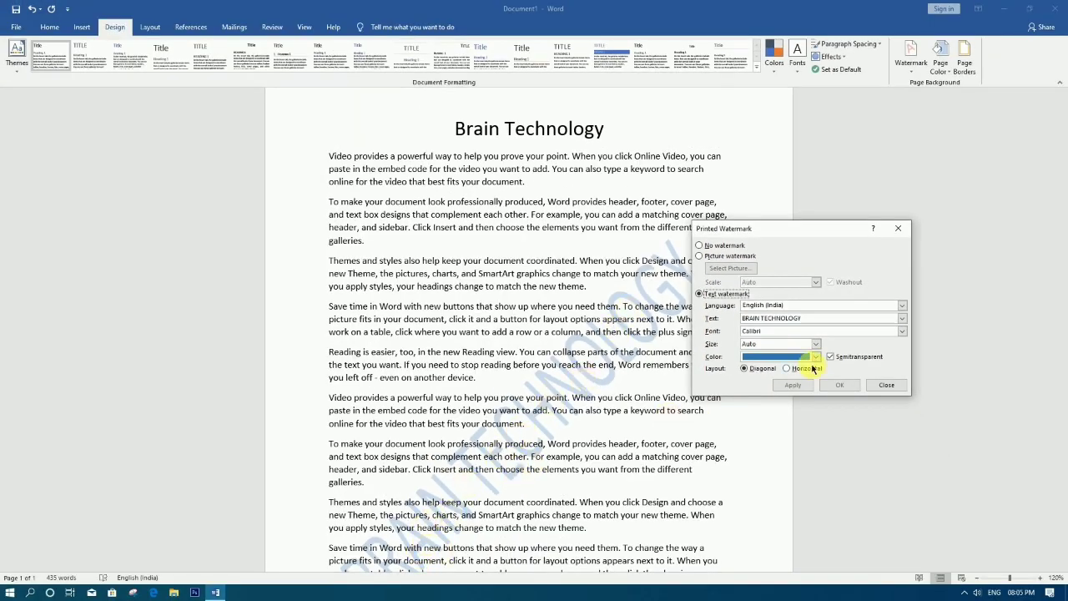
Step: Change the watermark to a horizontal layout and turn off its semitransparency, applying each change
left_click(787, 369)
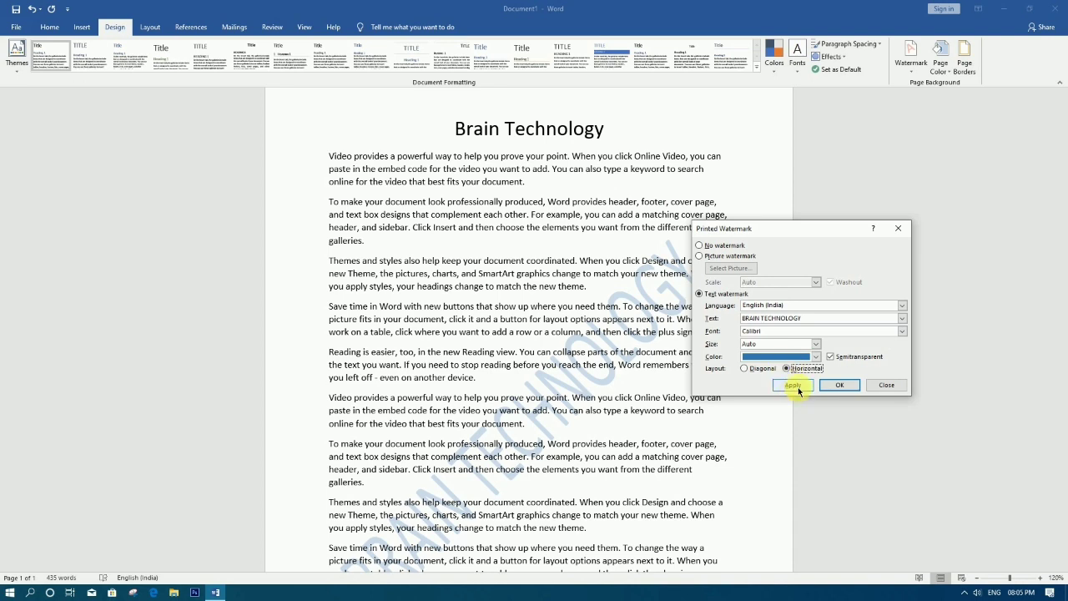
left_click(794, 385)
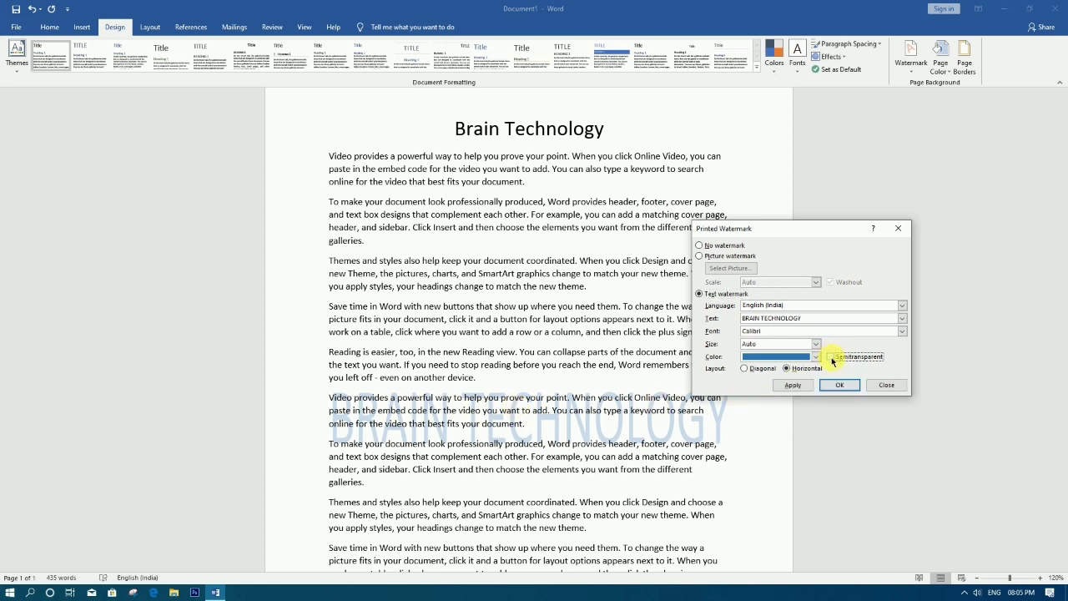
left_click(791, 385)
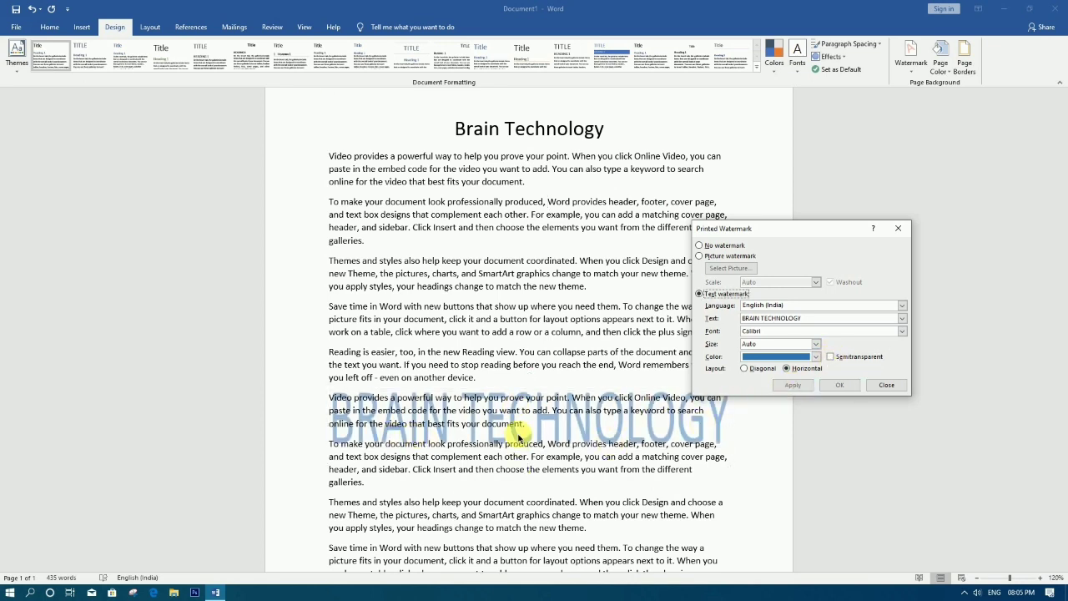
Step: Apply the diagonal layout to the watermark and close the watermark settings
left_click(744, 369)
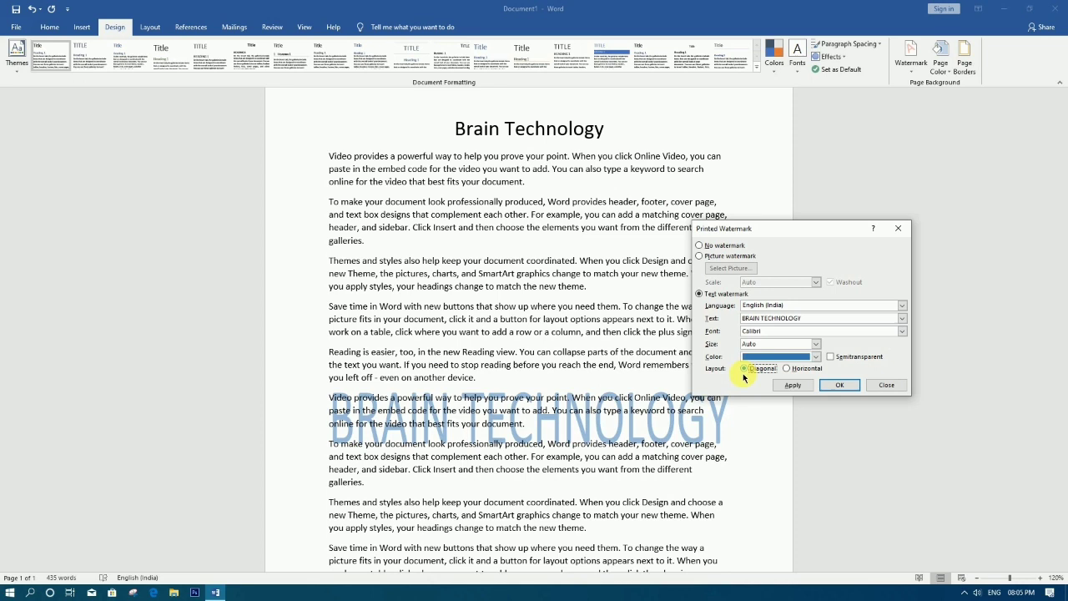
left_click(791, 386)
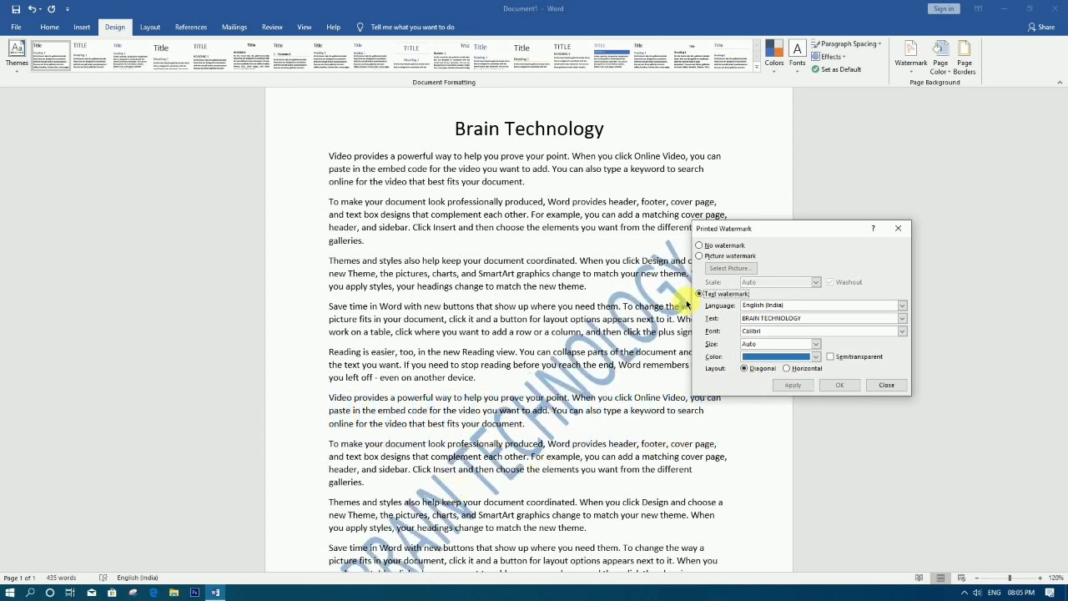
left_click(885, 385)
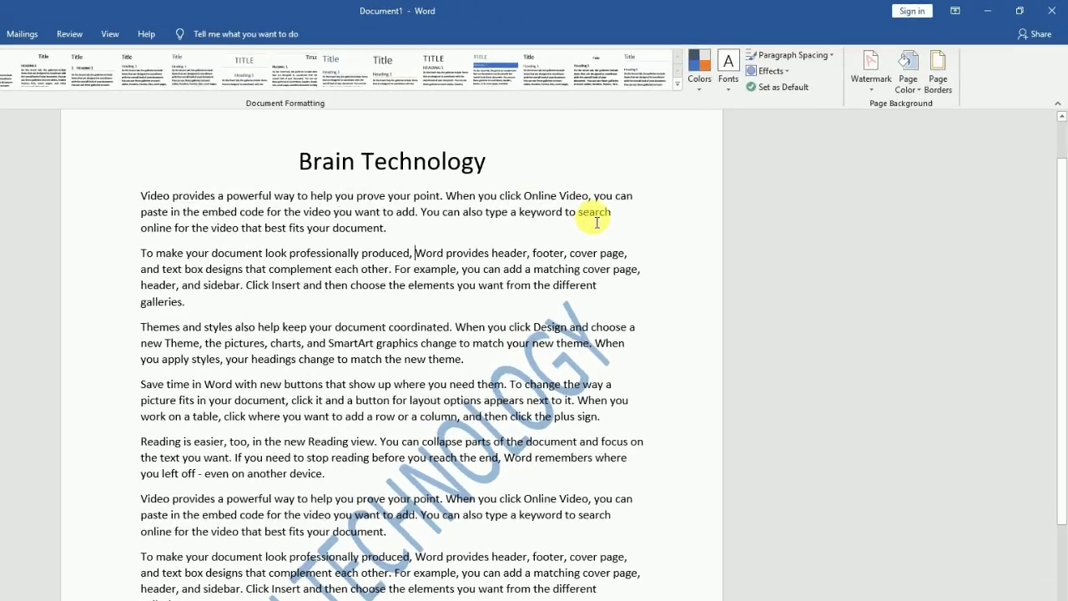
Step: Remove the "BRAIN TECHNOLOGY" watermark from the document
left_click(870, 84)
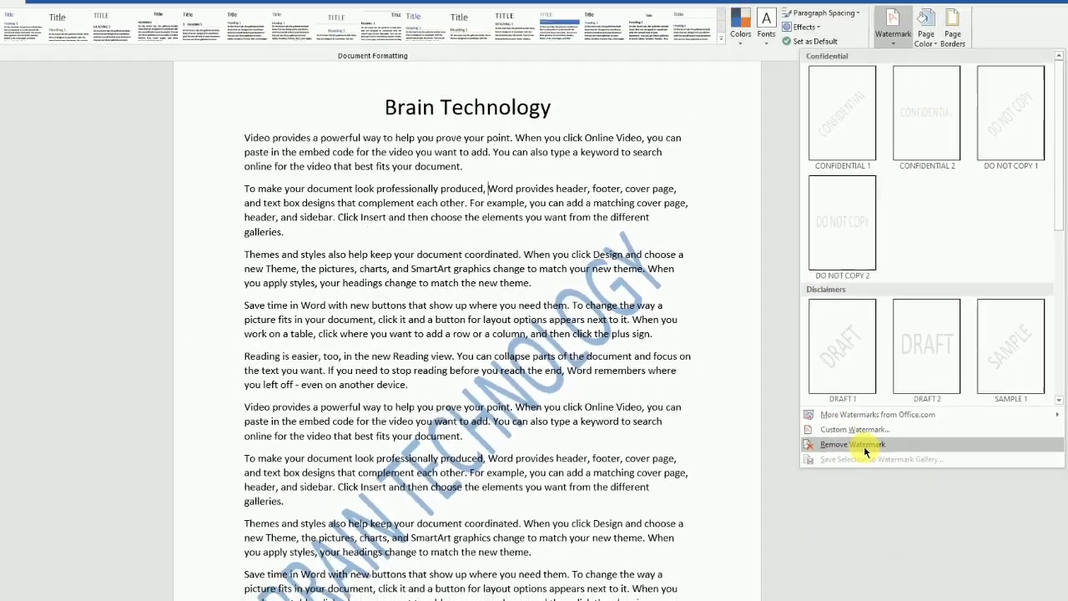
left_click(738, 524)
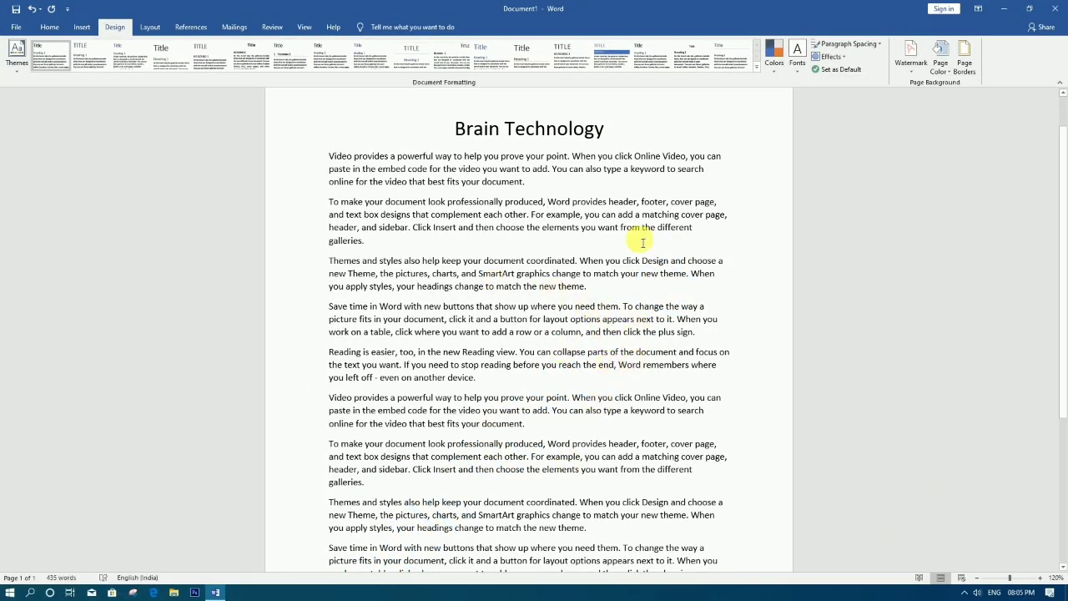
Step: Set up a custom picture watermark and browse for its image offline on the computer
left_click(911, 59)
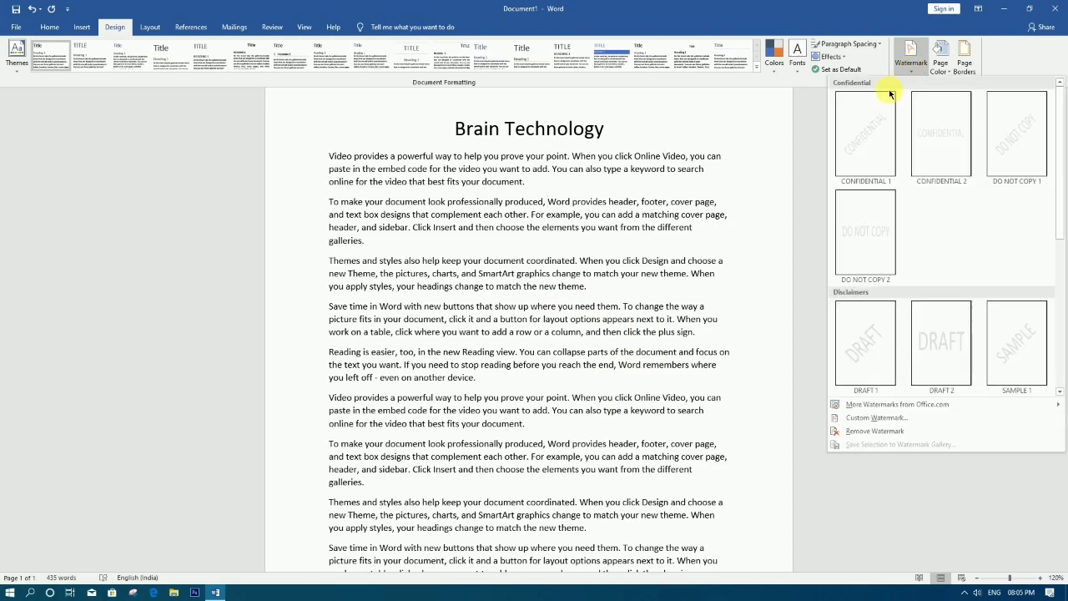
left_click(927, 419)
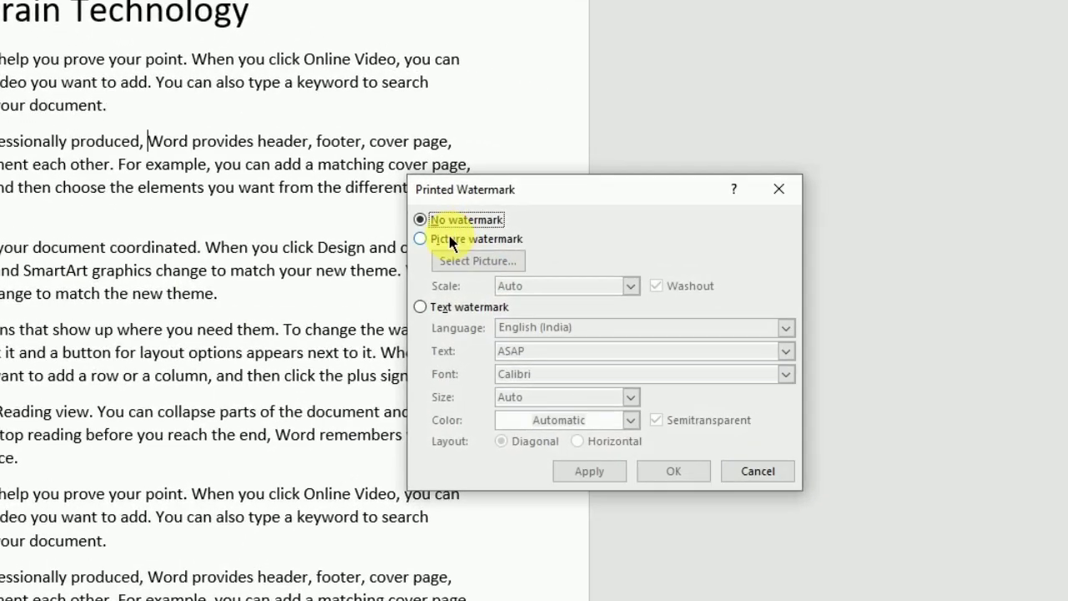
left_click(444, 241)
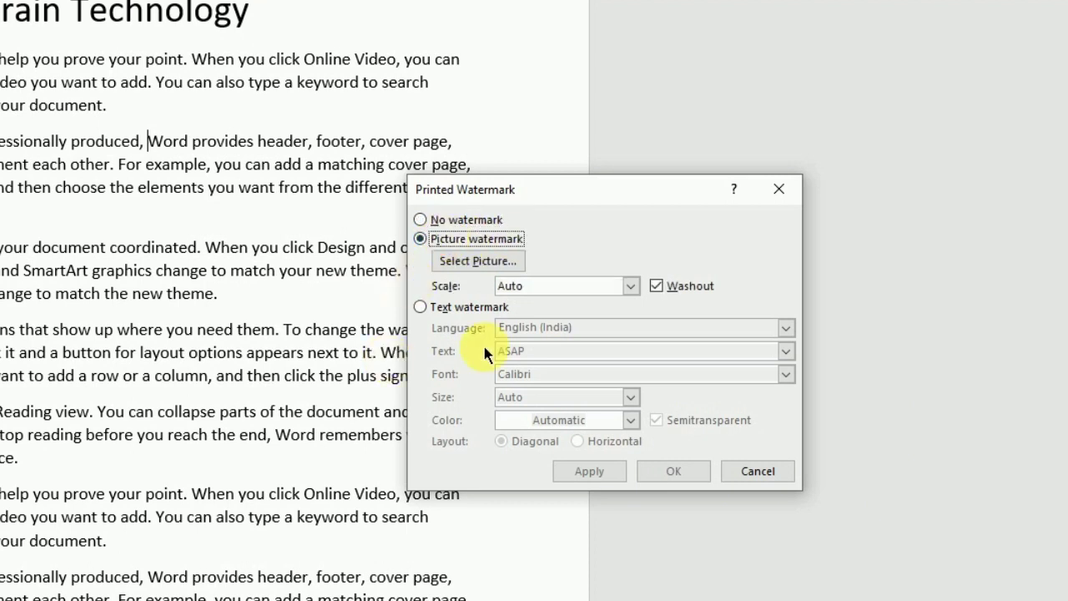
left_click(484, 269)
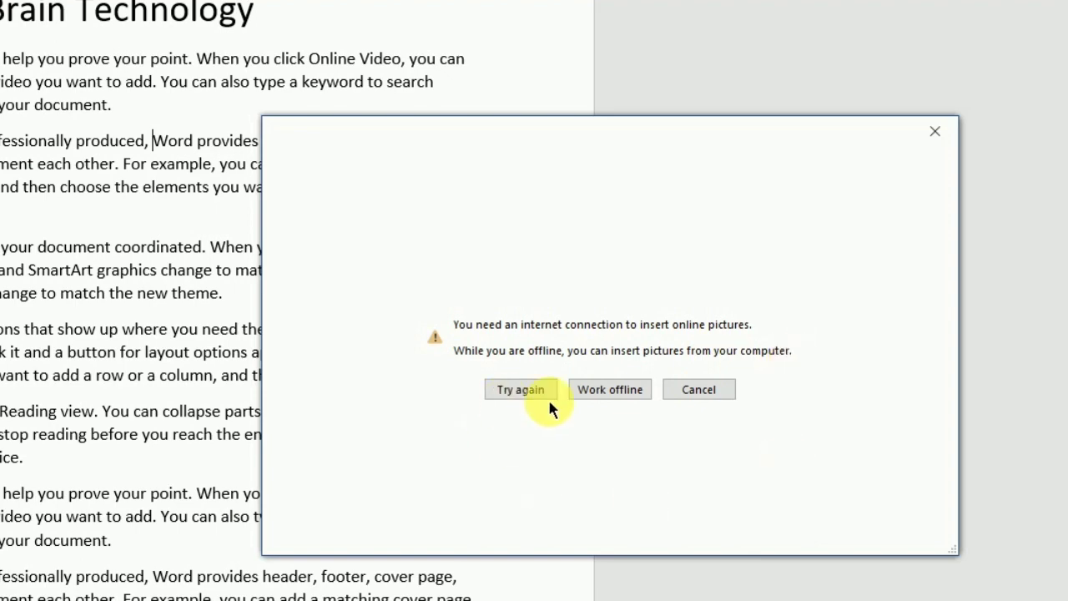
left_click(607, 395)
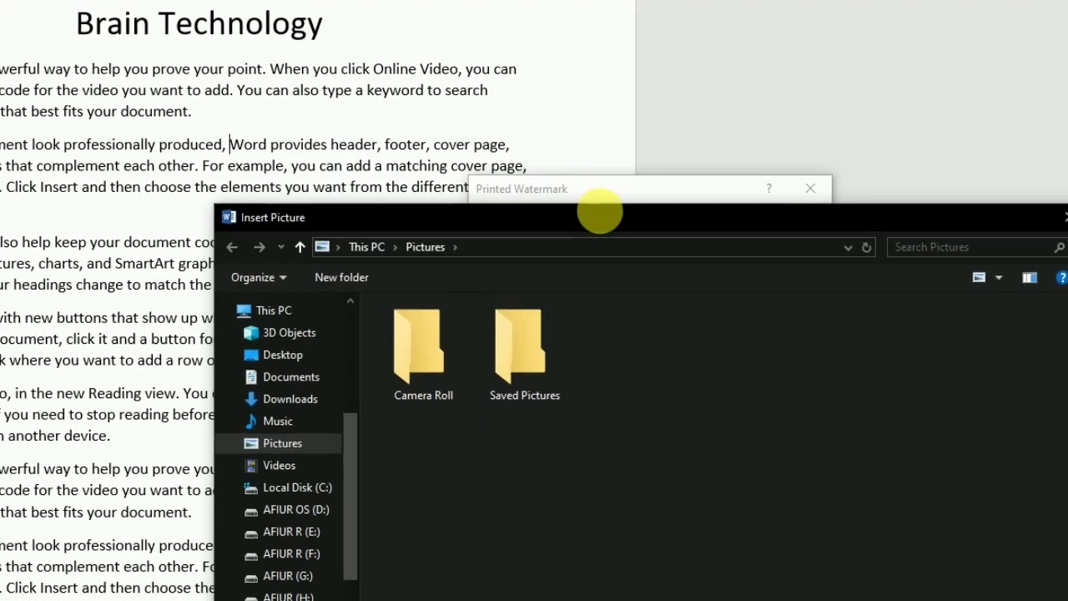
left_click_drag(641, 221, 420, 100)
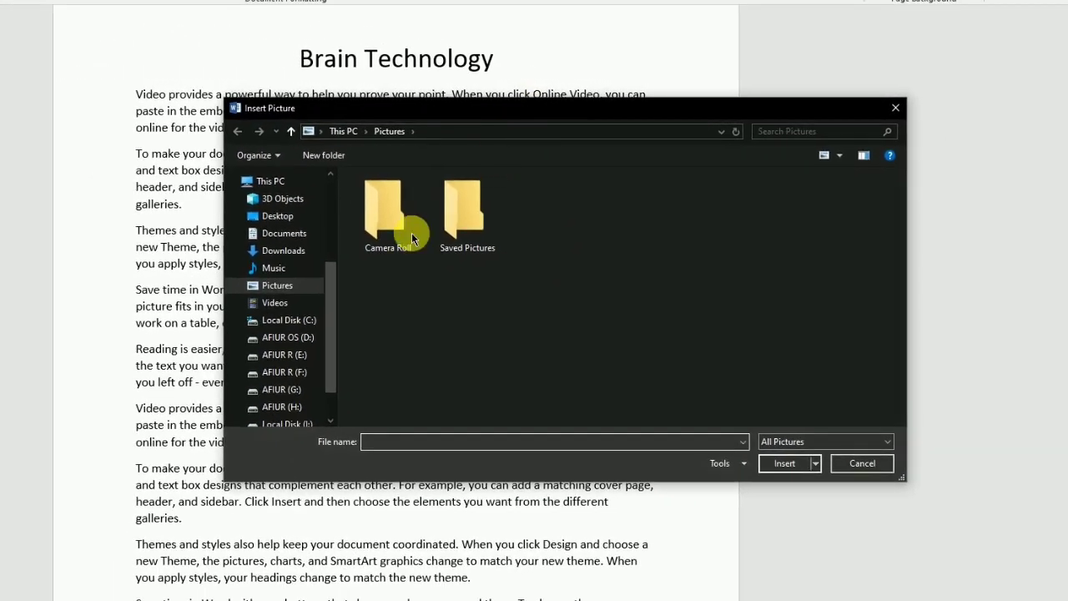
Step: Use the "wifistudy computer" picture from the Files folder in Documents and apply it as a watermark at Auto scale with washout
left_click(284, 234)
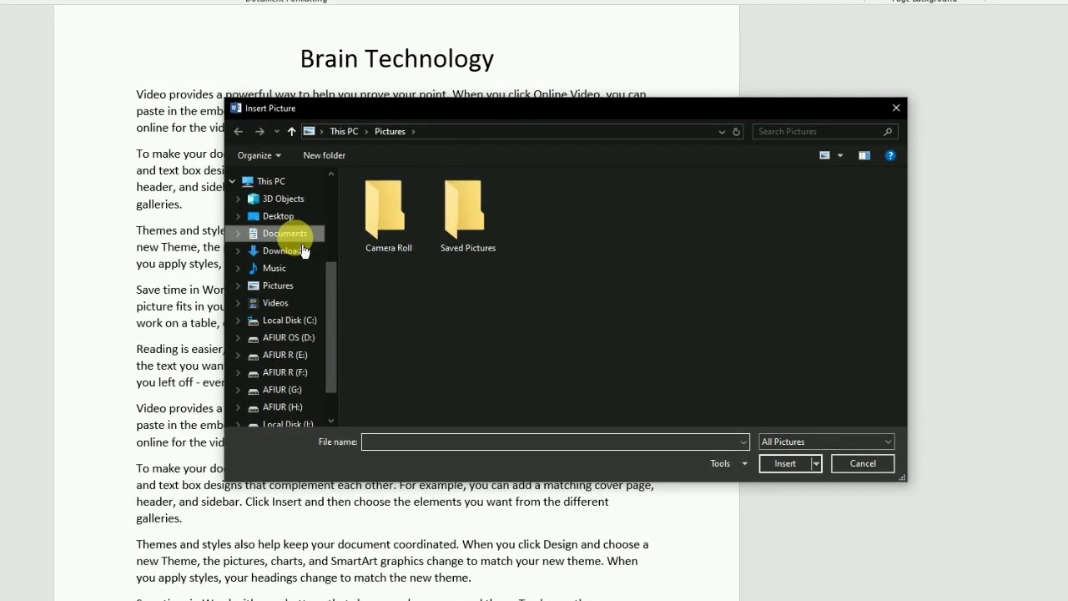
left_click(539, 219)
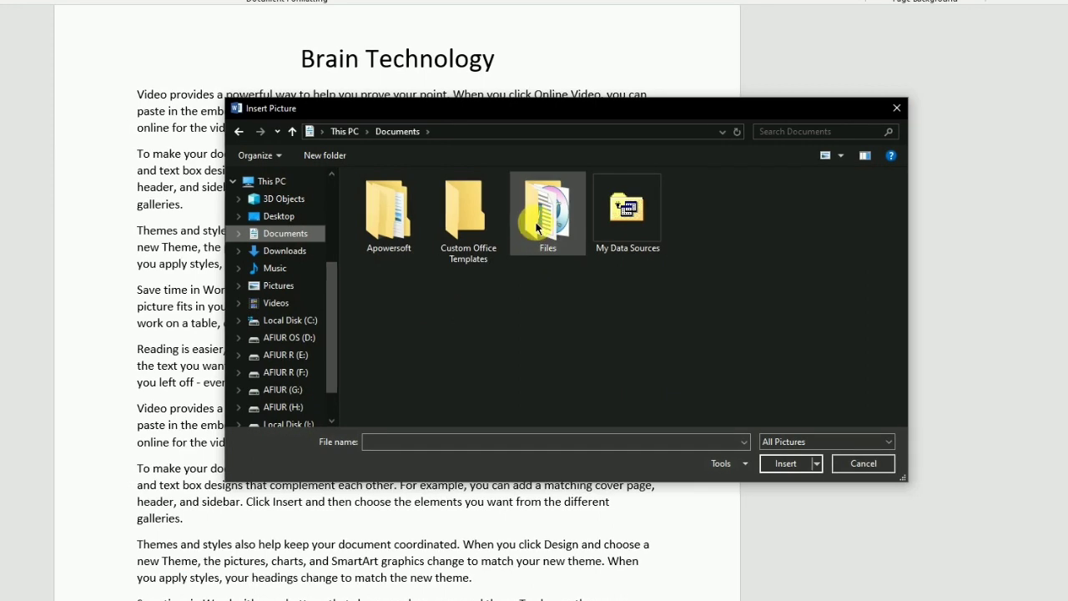
double_click(542, 219)
left_click(388, 200)
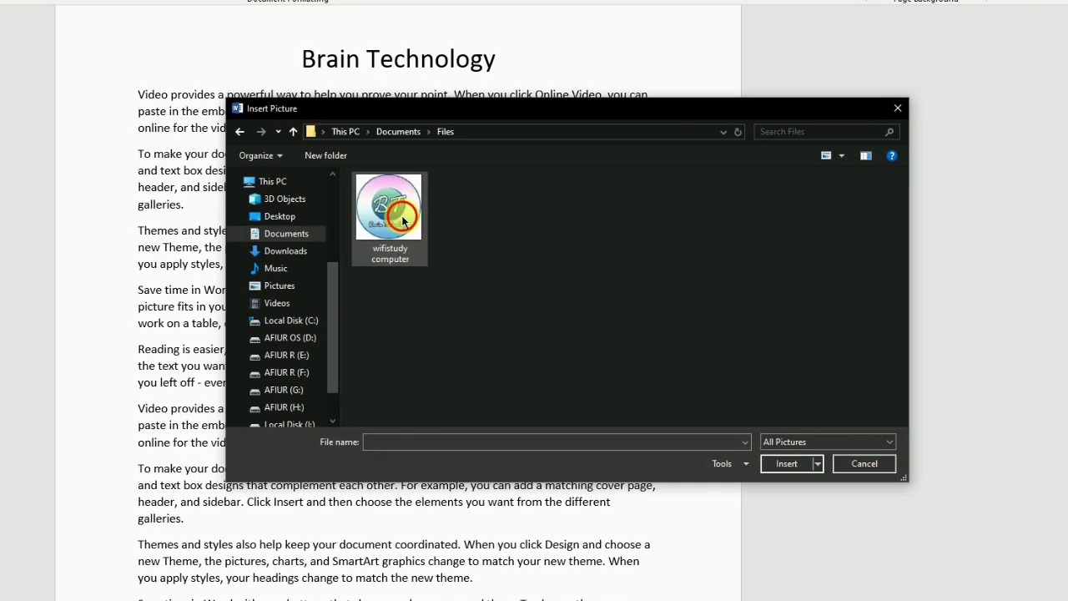
left_click(790, 464)
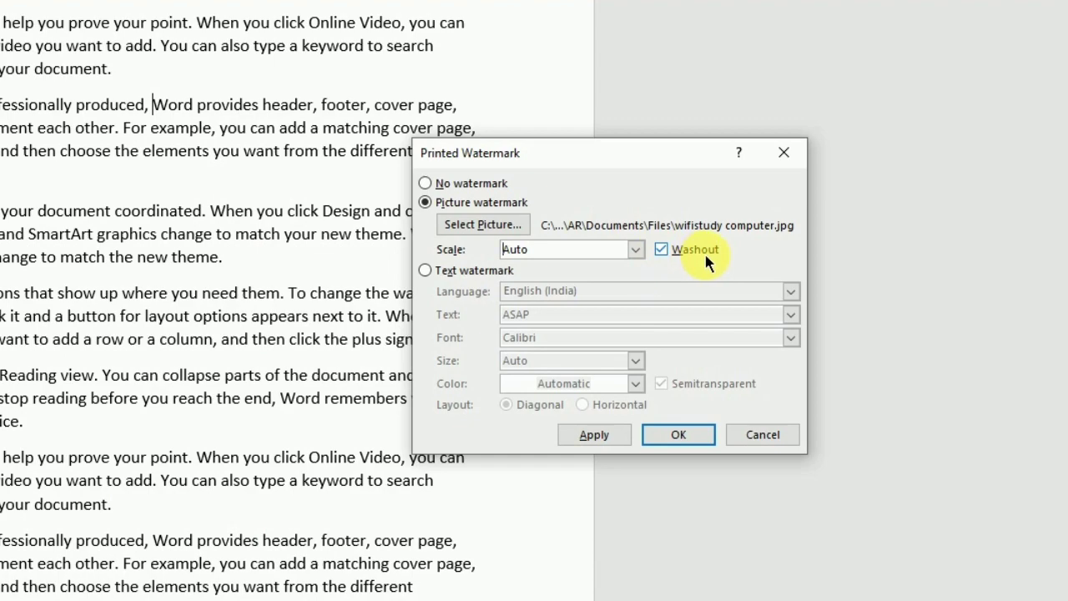
left_click(593, 441)
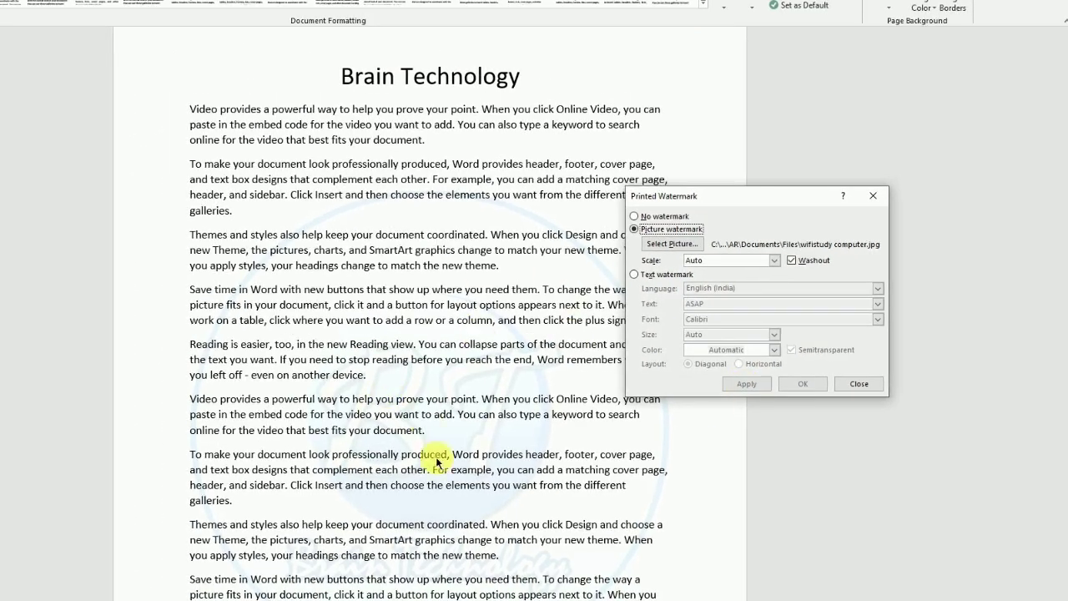
Step: Turn off washout for the picture watermark, apply the change and close the watermark settings
left_click(793, 262)
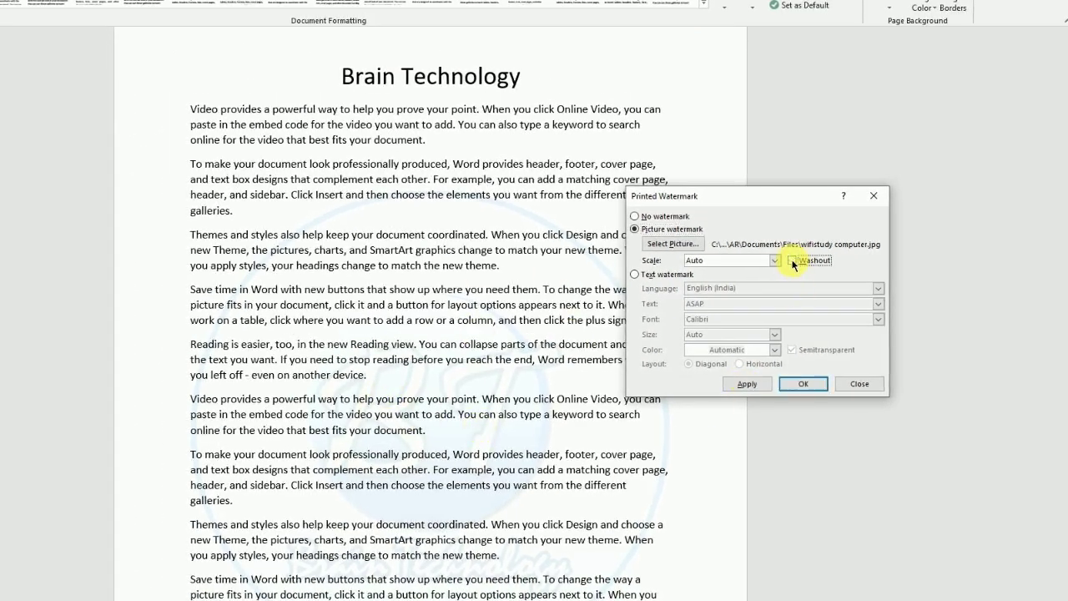
left_click(746, 383)
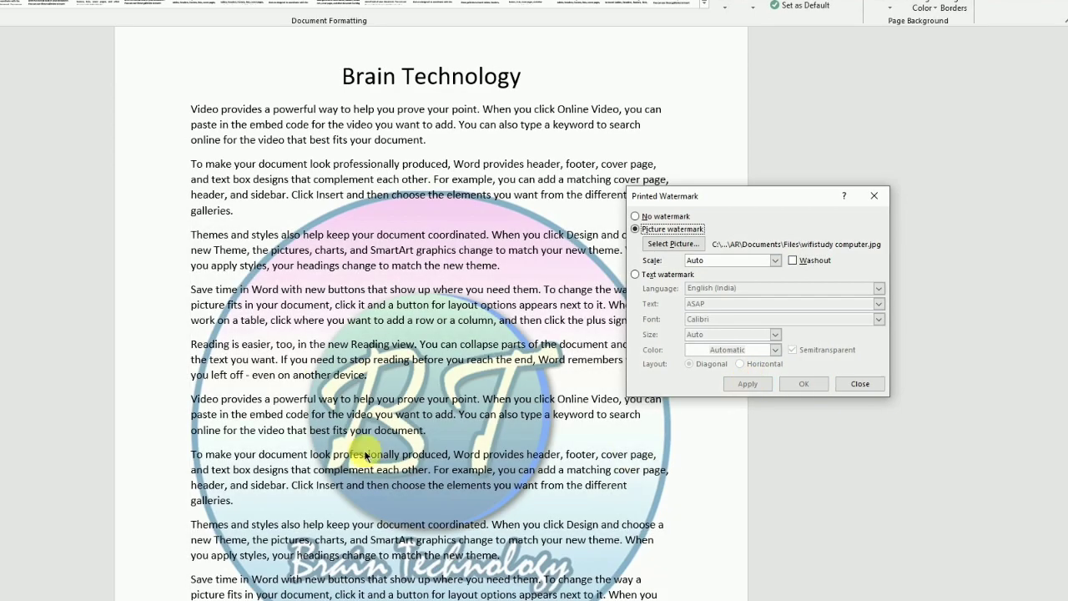
left_click(862, 385)
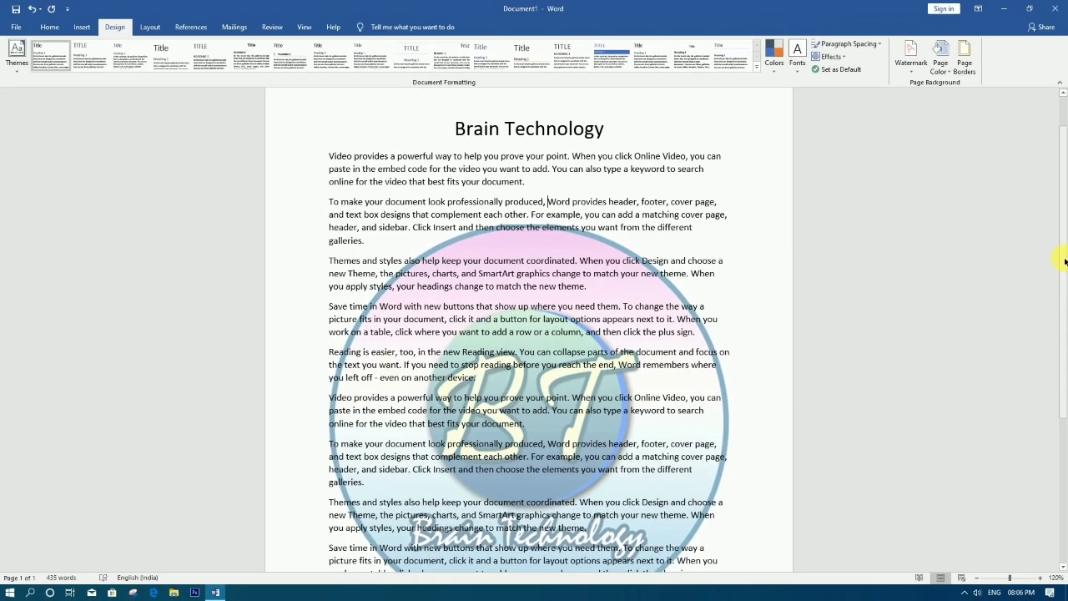
mouse_move(1065, 261)
left_mouse_down()
mouse_move(1065, 376)
mouse_move(1060, 211)
mouse_move(1060, 284)
mouse_move(1063, 248)
left_mouse_up()
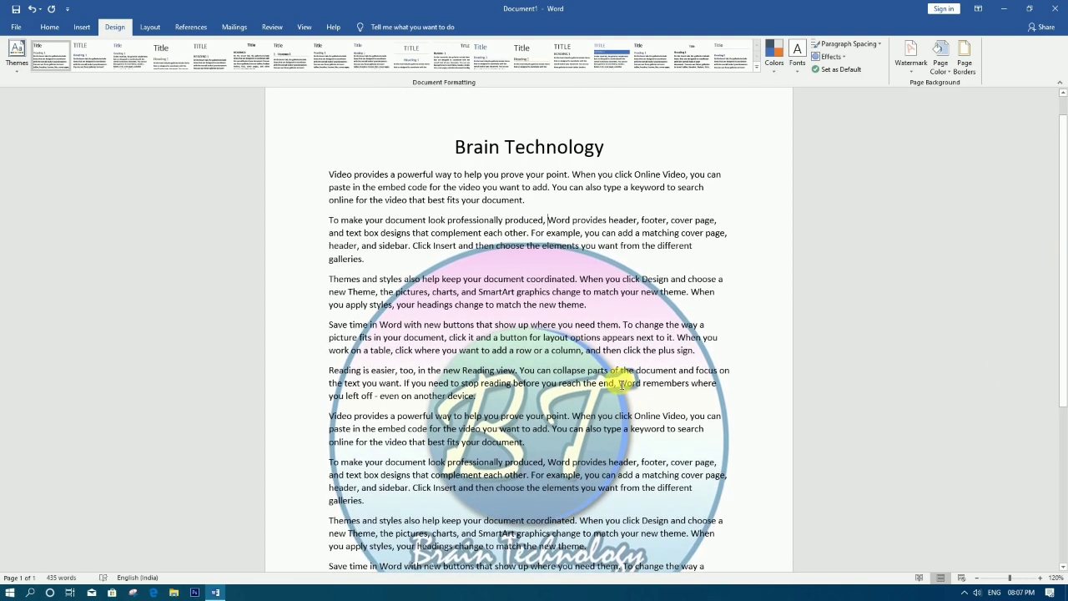
Step: Remove the picture watermark by choosing "No watermark" in the custom watermark settings
left_click(911, 63)
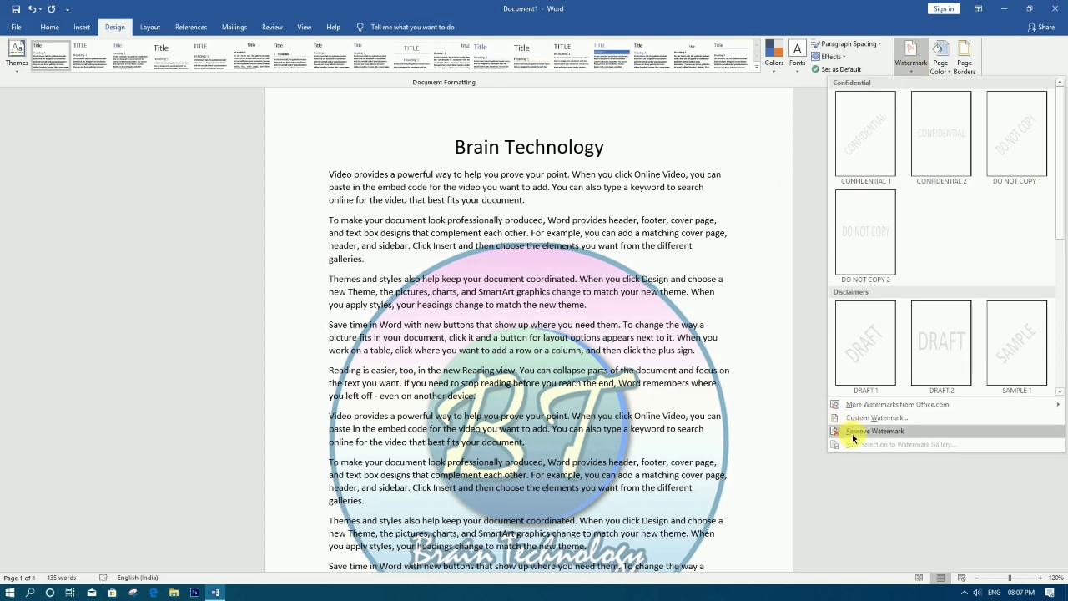
left_click(875, 417)
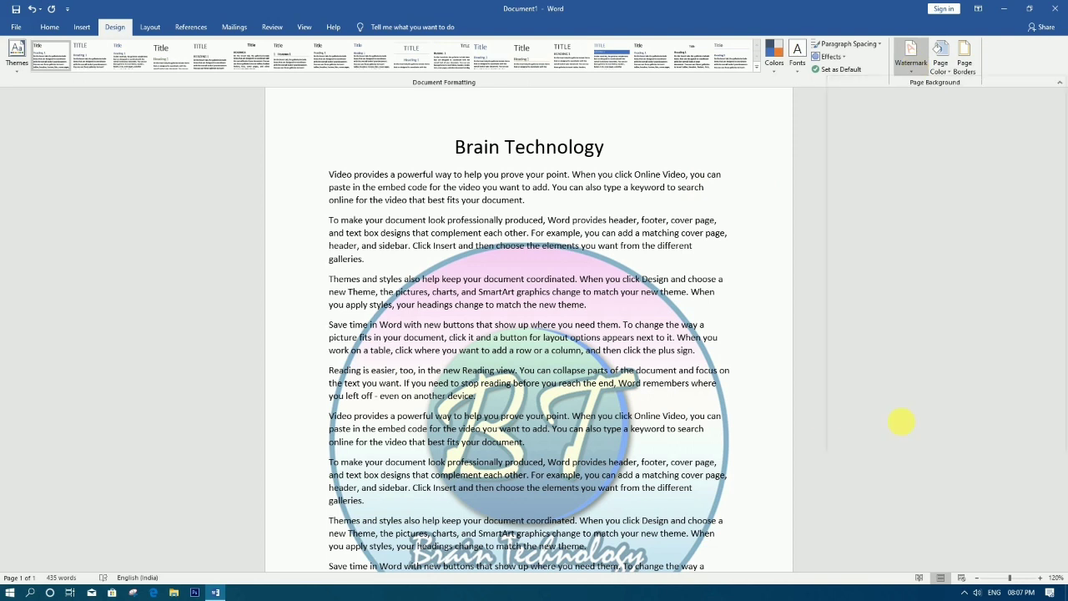
left_click(716, 246)
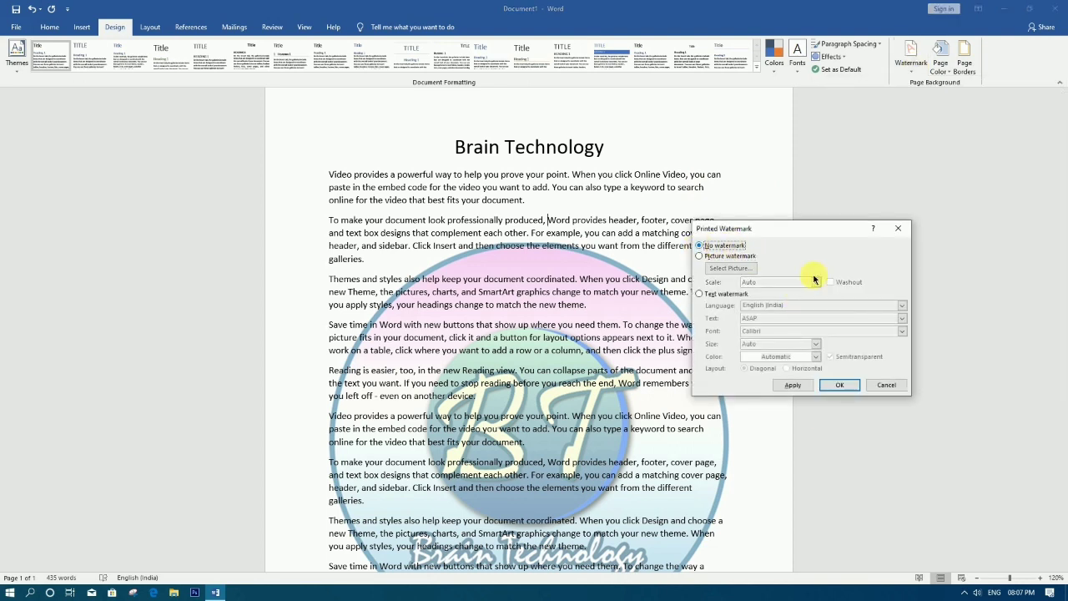
left_click(841, 385)
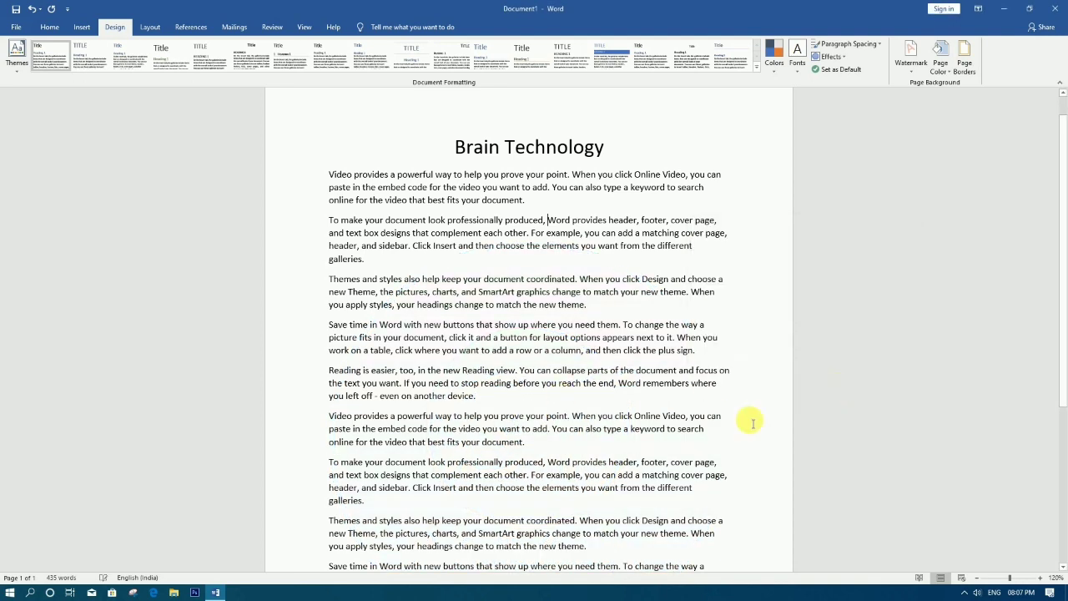